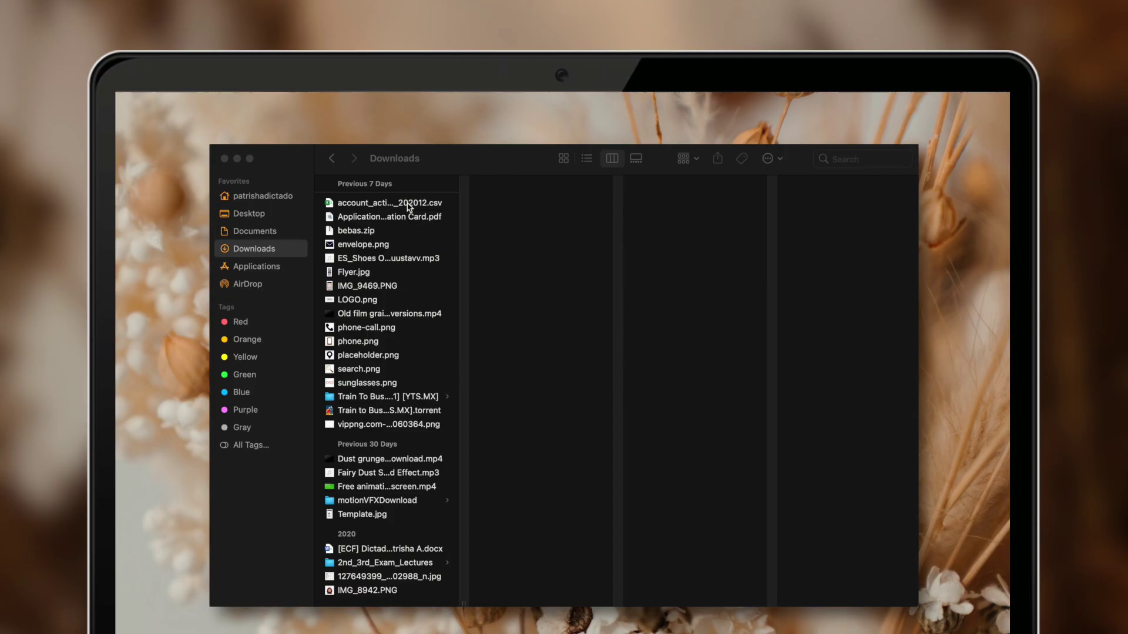
- Group the recent downloads through vippng.com into a new folder
{"action": "left_click", "coordinate": [404, 206]}
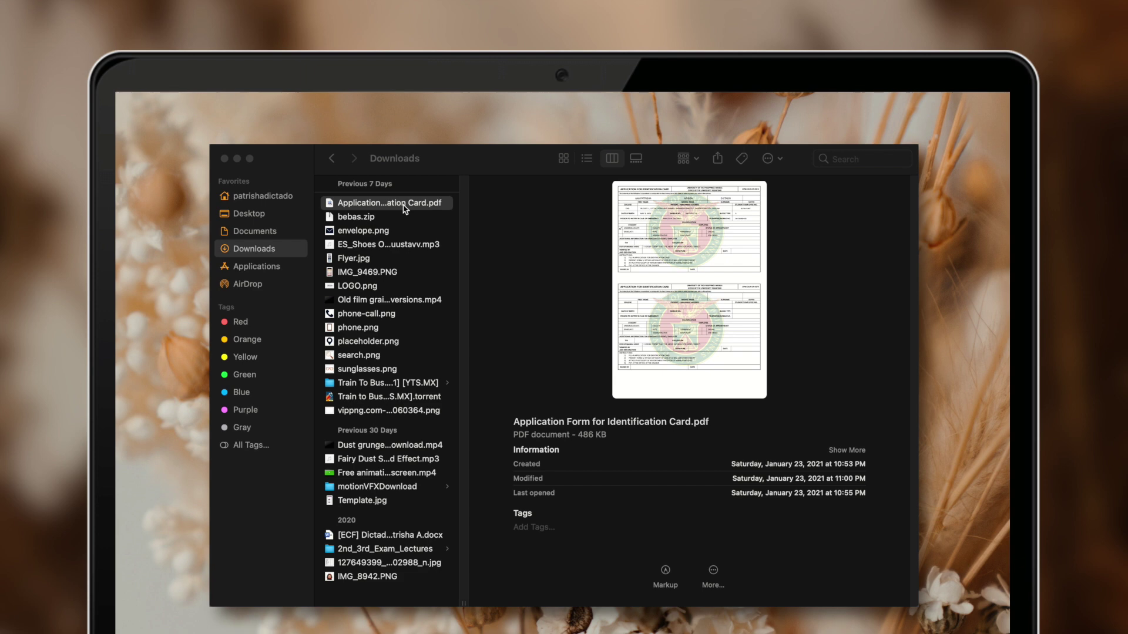
{"action": "key", "text": "shift+Down"}
{"action": "key", "text": "shift+Down"}
{"action": "key", "text": "shift+Down"}
{"action": "key", "text": "shift+Down"}
{"action": "key", "text": "shift+Down"}
{"action": "key", "text": "shift+Down"}
{"action": "key", "text": "shift+Down"}
{"action": "key", "text": "shift+Down"}
{"action": "key", "text": "shift+Down"}
{"action": "key", "text": "shift+Down"}
{"action": "key", "text": "shift+Down"}
{"action": "key", "text": "shift+Down"}
{"action": "key", "text": "shift+Down"}
{"action": "key", "text": "shift+Down"}
{"action": "key", "text": "shift+Down"}
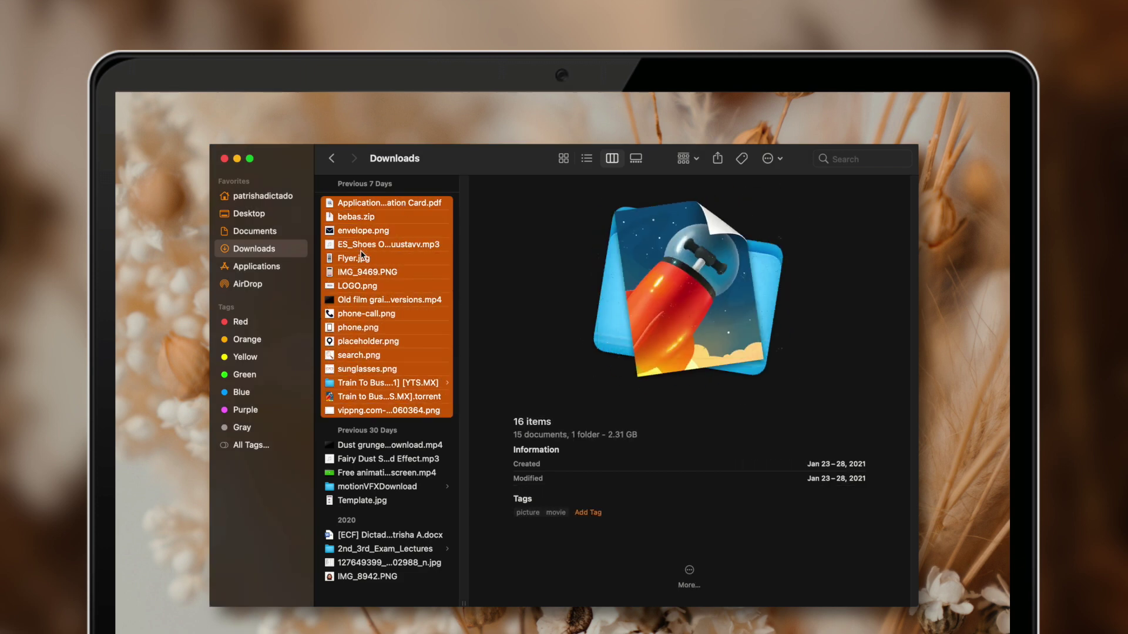
{"action": "left_click", "coordinate": [361, 247], "text": "super"}
{"action": "right_click", "coordinate": [360, 267]}
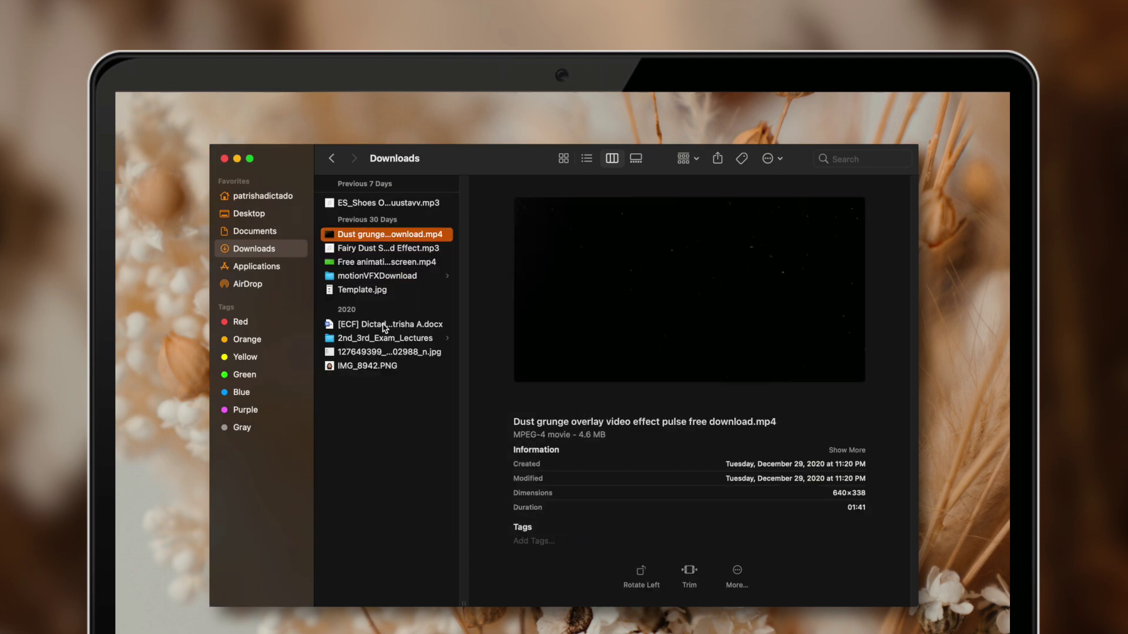
{"action": "key", "text": "shift+Down"}
{"action": "key", "text": "shift+Down"}
- Move the three media files into Documents/Youtube and trash the 2020 Word document
{"action": "left_click_drag", "start_coordinate": [400, 247], "coordinate": [359, 219]}
{"action": "left_click", "coordinate": [254, 249]}
{"action": "left_click", "coordinate": [361, 237]}
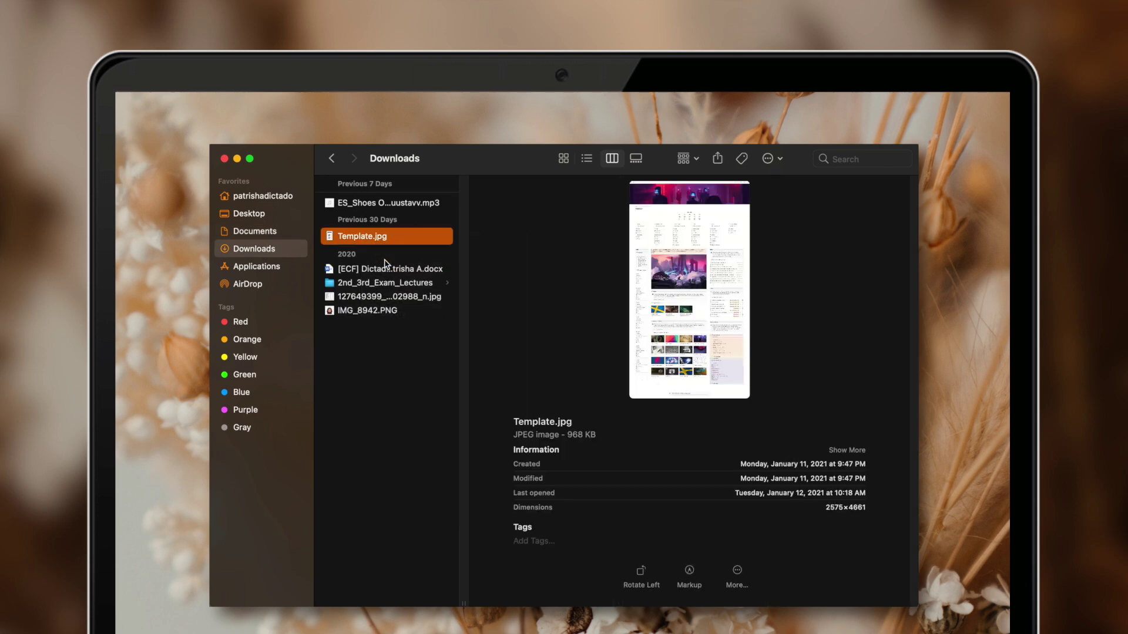
{"action": "left_click", "coordinate": [384, 271]}
{"action": "right_click", "coordinate": [384, 270]}
{"action": "left_click", "coordinate": [493, 305]}
- Move 2nd_3rd_Exam_Lectures into Documents and trash the two remaining 2020 files
{"action": "left_click_drag", "start_coordinate": [385, 268], "coordinate": [364, 212]}
{"action": "left_click", "coordinate": [254, 248]}
{"action": "left_click", "coordinate": [387, 265]}
{"action": "left_click", "coordinate": [361, 280], "text": "shift"}
{"action": "right_click", "coordinate": [361, 281]}
{"action": "left_click", "coordinate": [380, 320]}
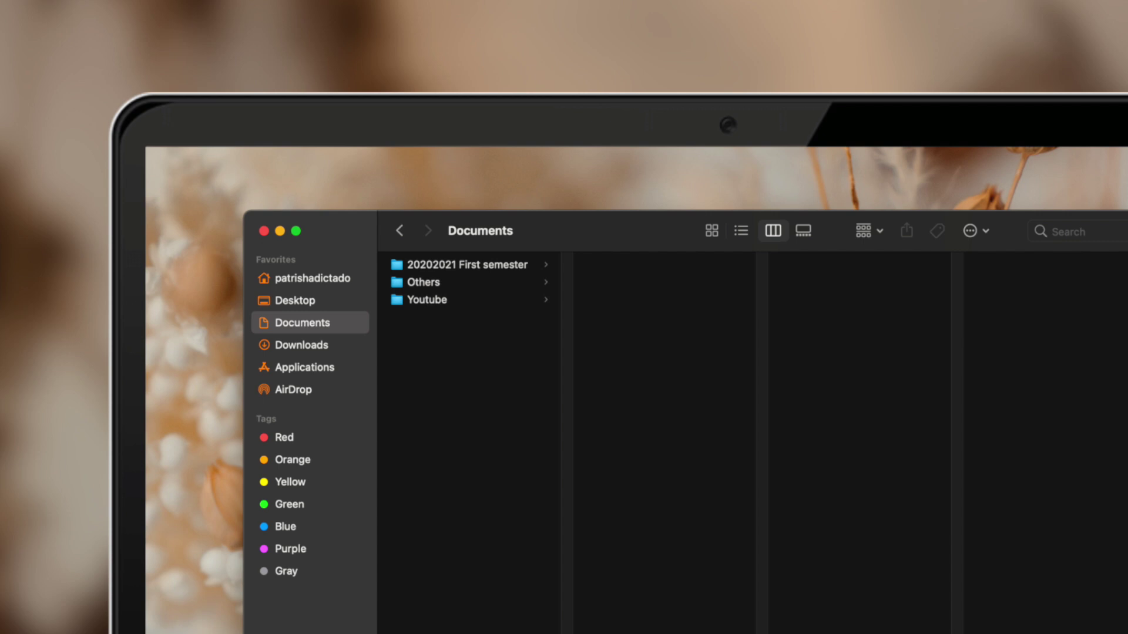
- Browse 20202021 First semester > CHEM33 LEC1 > Course files in column view
{"action": "left_click", "coordinate": [467, 265]}
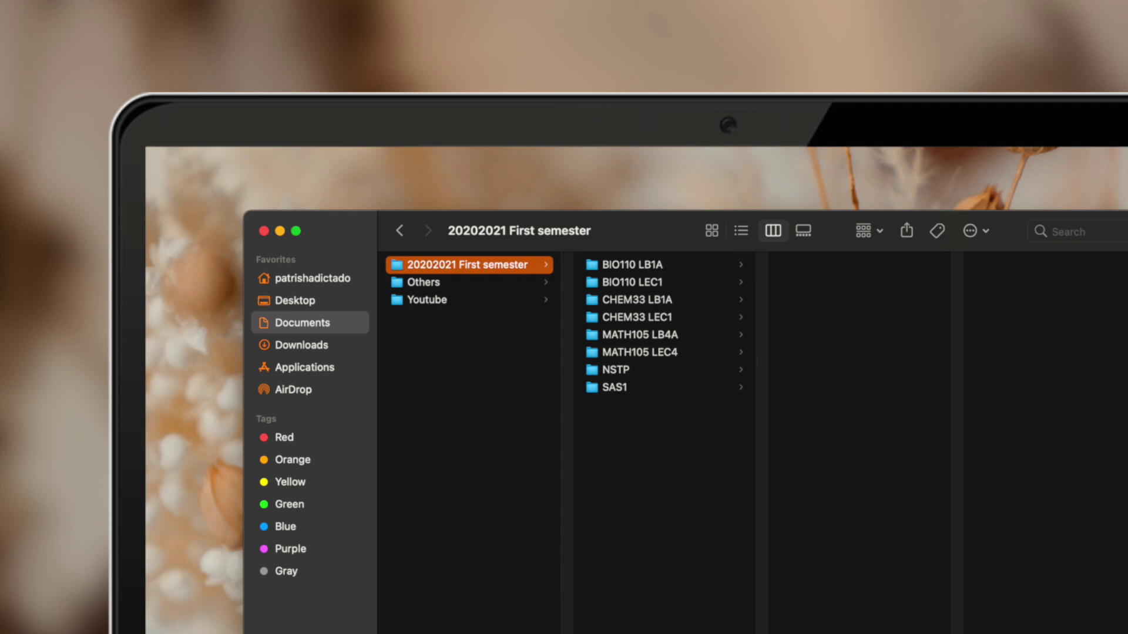
{"action": "left_click", "coordinate": [637, 318]}
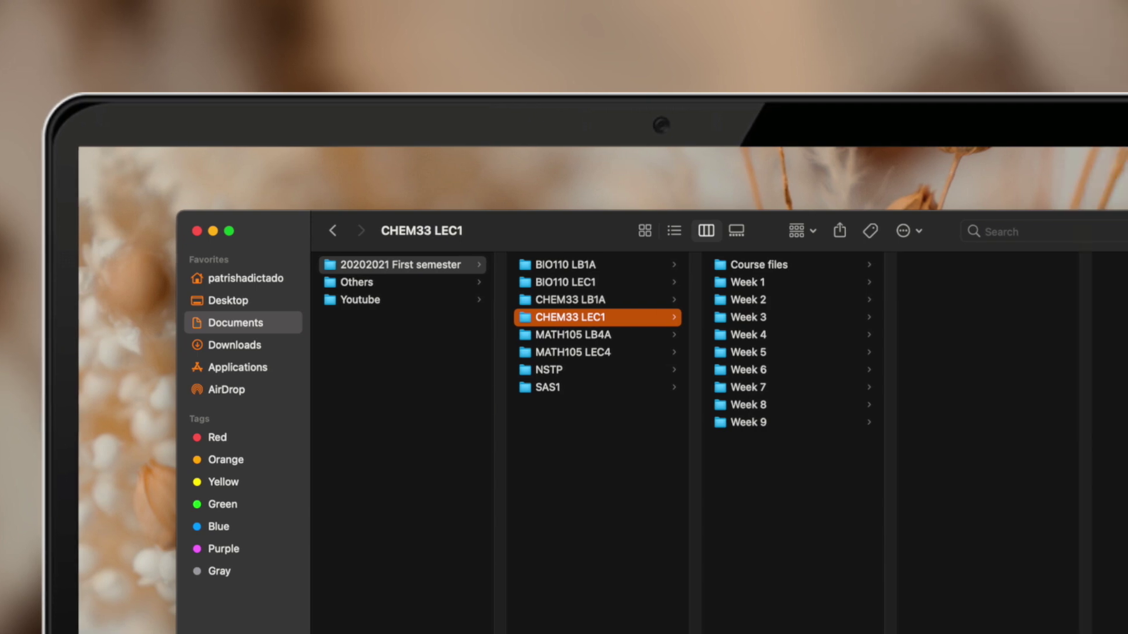
{"action": "left_click", "coordinate": [825, 264]}
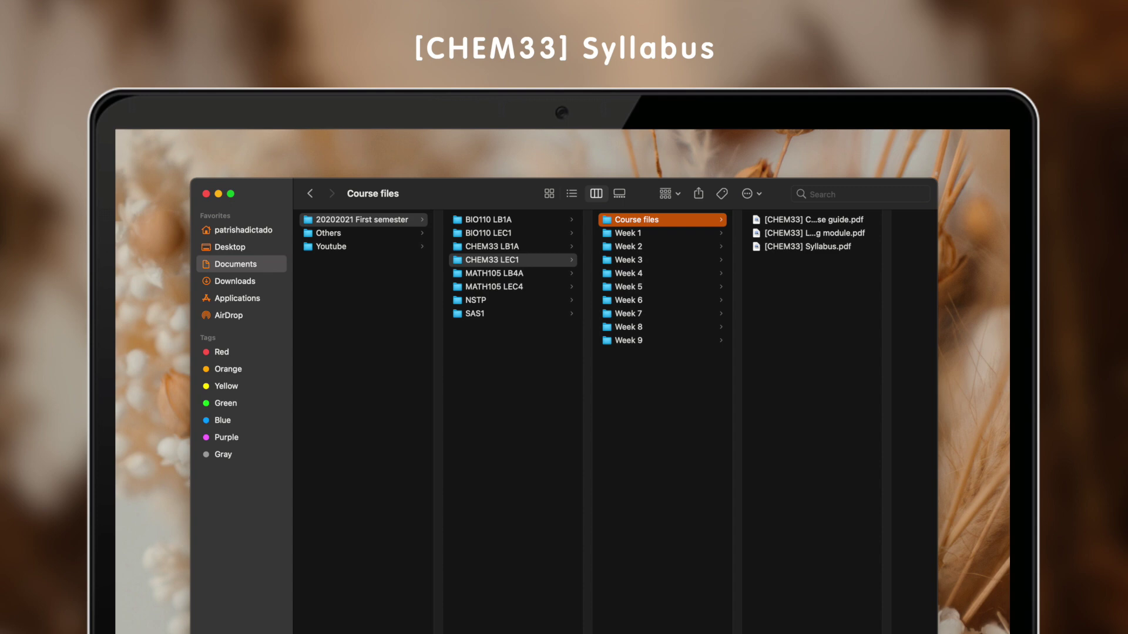
- Browse the Week 6 folder of CHEM33 LEC1's course files
{"action": "left_click", "coordinate": [629, 300]}
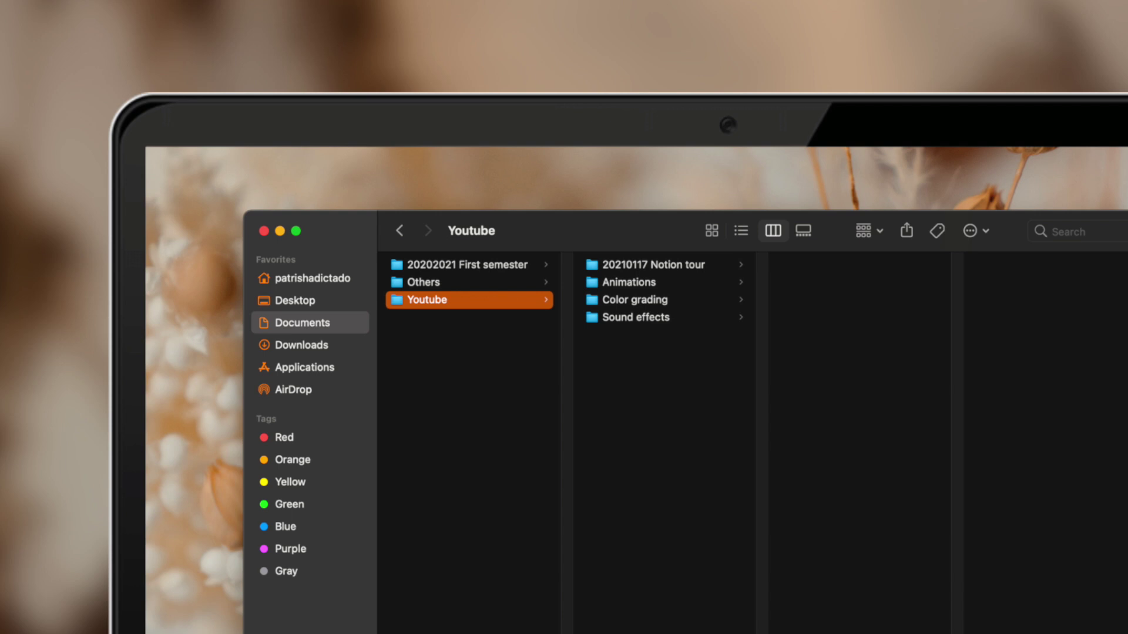
- Open Documents' Others folder to show Creatives, Documents and Fonts
{"action": "left_click", "coordinate": [423, 282]}
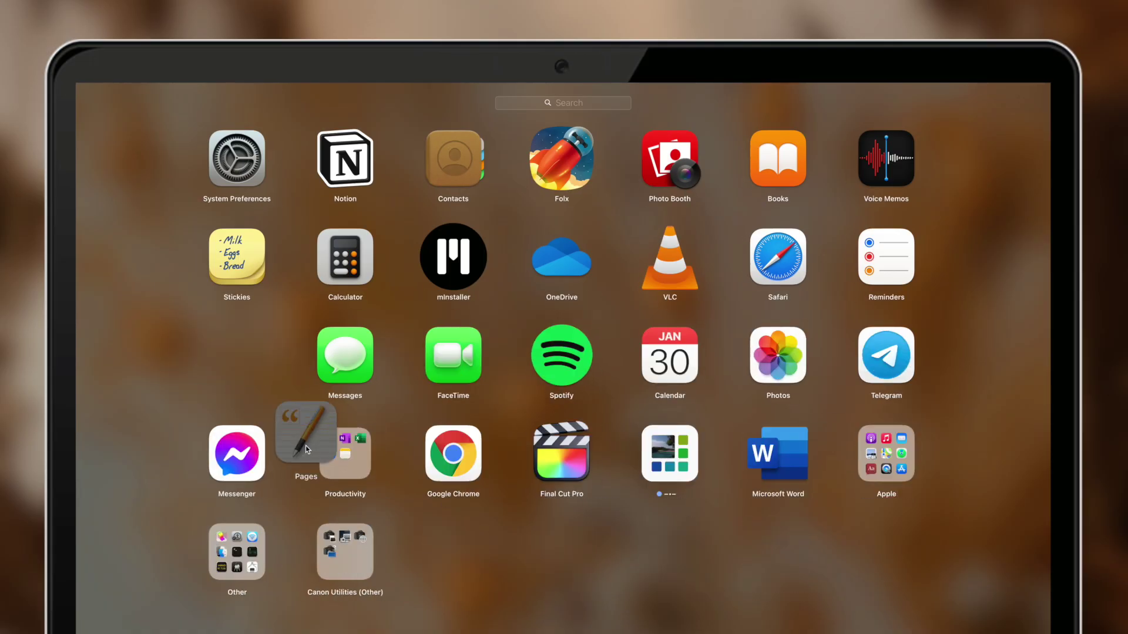
- Create Socials from Messages and FaceTime, adding Spotify, Chrome and Safari; put Final Cut Pro and Word in Productivity
{"action": "left_click_drag", "start_coordinate": [277, 390], "coordinate": [345, 375]}
{"action": "left_click", "coordinate": [345, 374]}
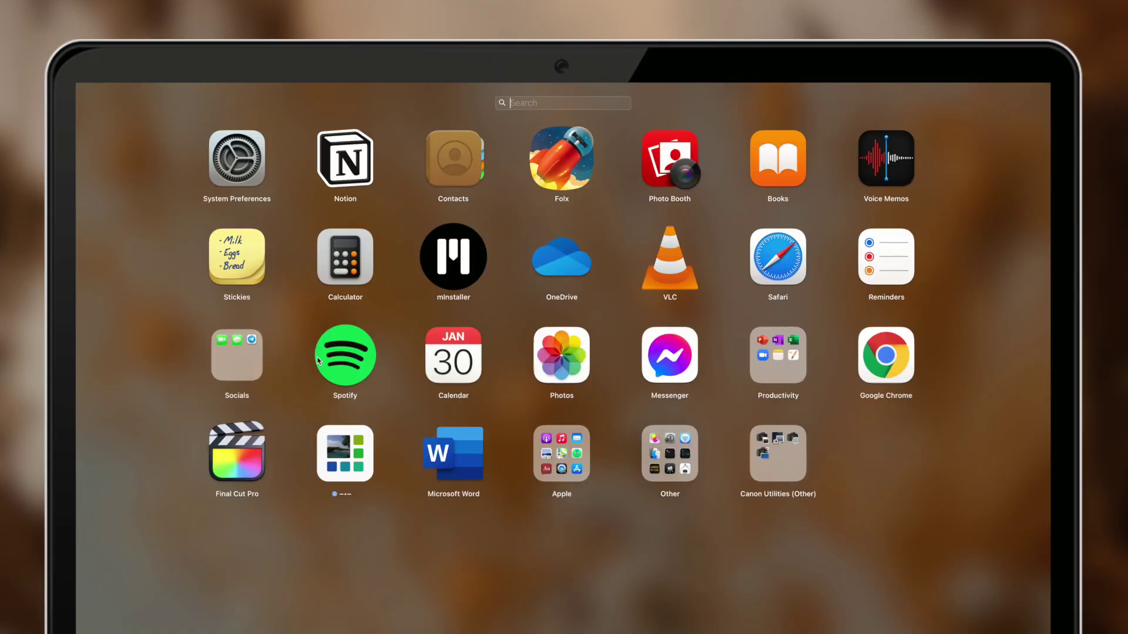
{"action": "left_click_drag", "start_coordinate": [239, 453], "coordinate": [670, 357]}
{"action": "left_click_drag", "start_coordinate": [237, 453], "coordinate": [658, 394]}
{"action": "left_click_drag", "start_coordinate": [345, 356], "coordinate": [237, 355]}
{"action": "left_click_drag", "start_coordinate": [778, 355], "coordinate": [237, 356]}
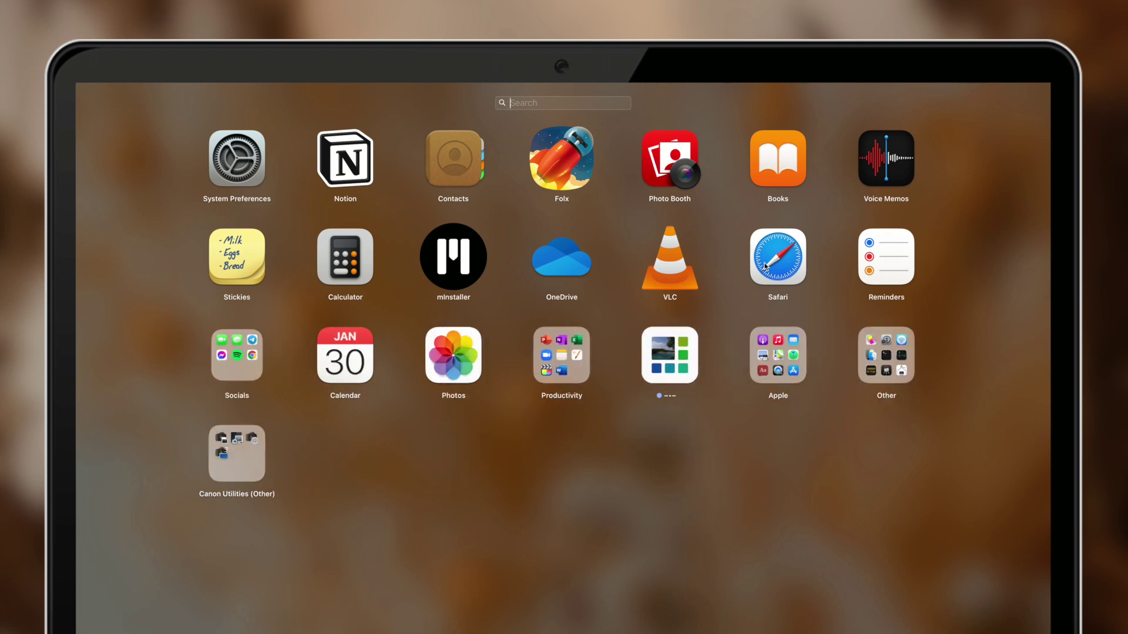
{"action": "left_click_drag", "start_coordinate": [778, 257], "coordinate": [237, 355]}
{"action": "left_click_drag", "start_coordinate": [345, 257], "coordinate": [562, 355]}
- Add Calculator, mInstaller, Stickies, Reminders, Calendar, OneDrive and Notion to Productivity
{"action": "left_click_drag", "start_coordinate": [562, 256], "coordinate": [562, 355]}
{"action": "left_click_drag", "start_coordinate": [237, 356], "coordinate": [562, 257]}
{"action": "left_click_drag", "start_coordinate": [669, 257], "coordinate": [561, 257]}
{"action": "left_click_drag", "start_coordinate": [345, 257], "coordinate": [453, 256]}
{"action": "left_click_drag", "start_coordinate": [345, 157], "coordinate": [453, 252]}
- Combine Folx and VLC into an Entertainment folder and rearrange the grid into two rows
{"action": "left_click_drag", "start_coordinate": [562, 156], "coordinate": [556, 270]}
{"action": "left_click", "coordinate": [559, 298]}
{"action": "left_click_drag", "start_coordinate": [562, 156], "coordinate": [886, 156]}
{"action": "left_click_drag", "start_coordinate": [236, 257], "coordinate": [886, 156]}
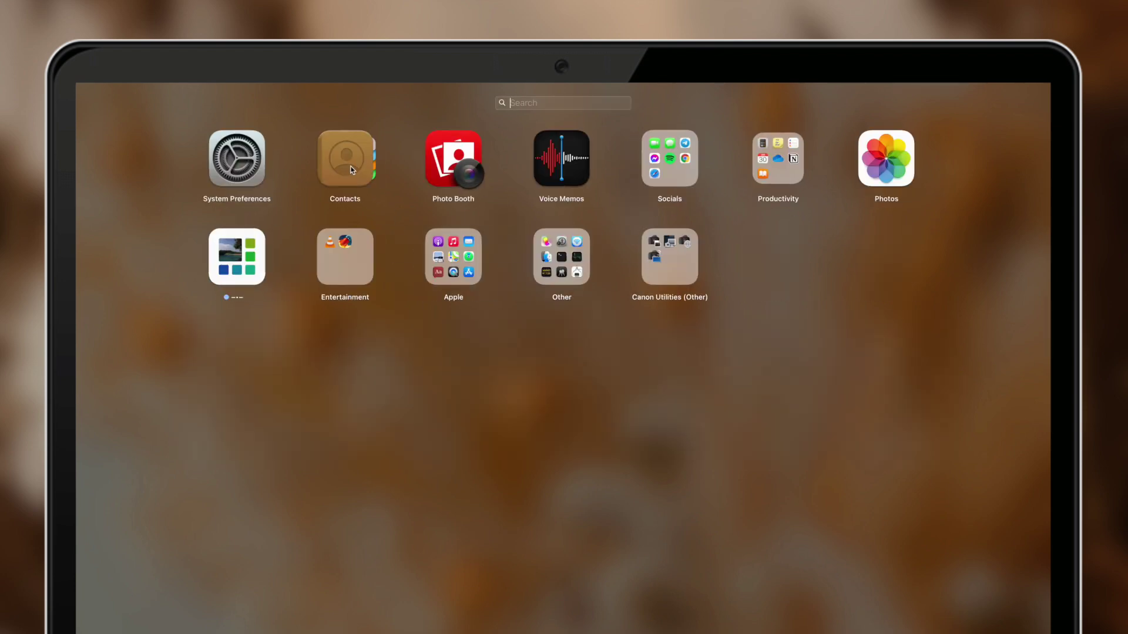
{"action": "left_click_drag", "start_coordinate": [561, 156], "coordinate": [778, 156]}
{"action": "left_click_drag", "start_coordinate": [345, 156], "coordinate": [670, 156]}
{"action": "left_click_drag", "start_coordinate": [345, 257], "coordinate": [886, 157]}
{"action": "left_click_drag", "start_coordinate": [237, 156], "coordinate": [453, 256]}
{"action": "left_click_drag", "start_coordinate": [237, 156], "coordinate": [468, 167]}
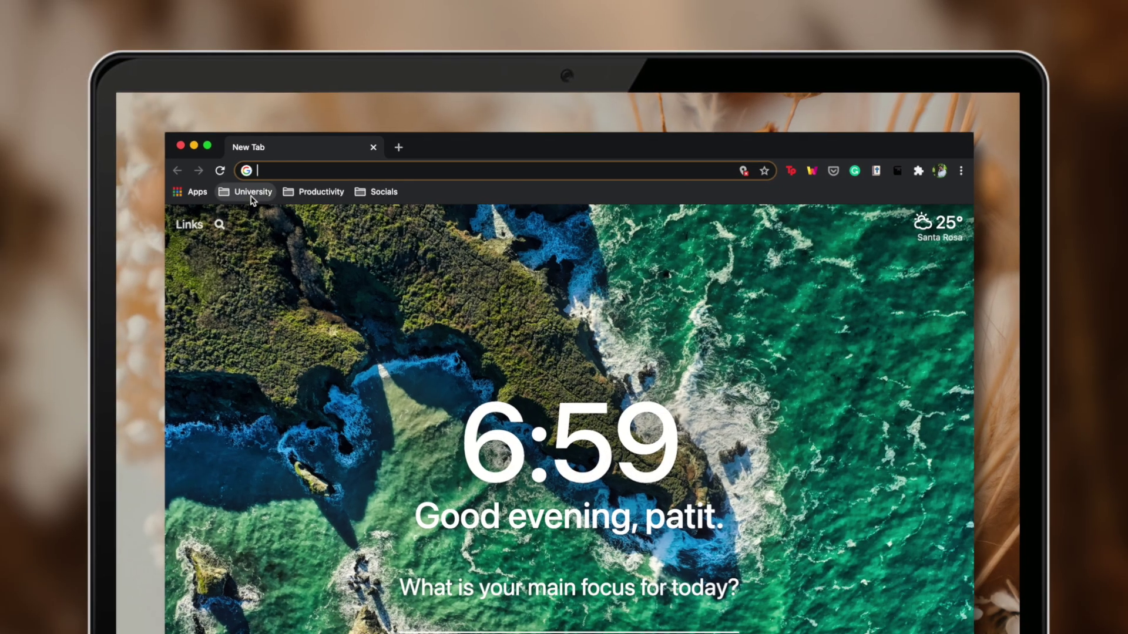
- Show the University bookmark folder's links, then the Productivity and Socials folders
{"action": "left_click", "coordinate": [249, 189]}
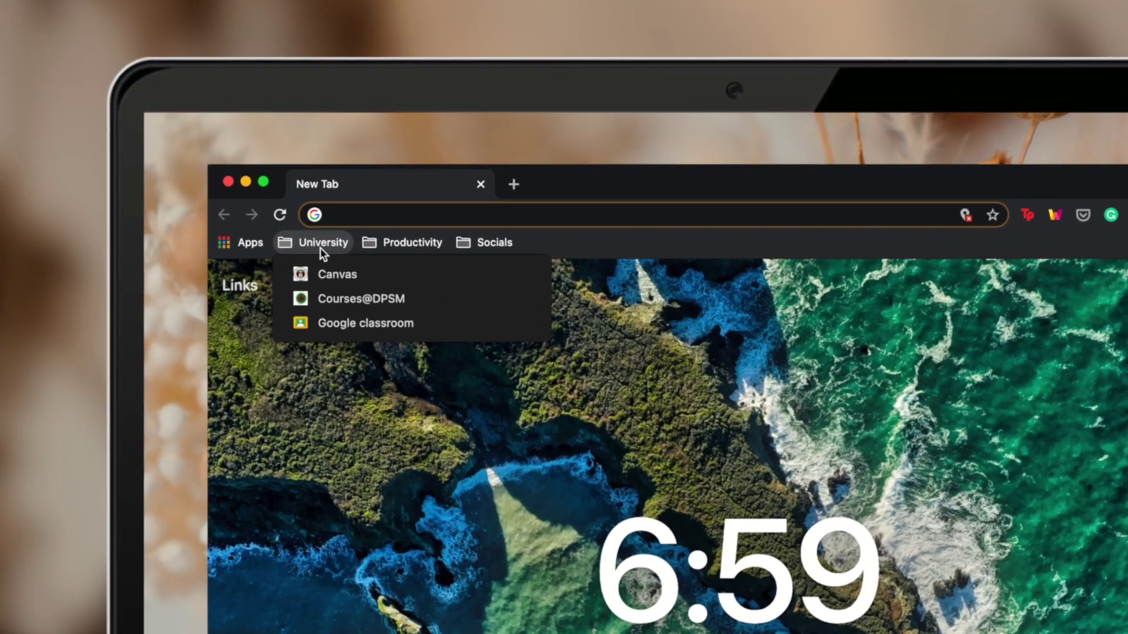
{"action": "mouse_move", "coordinate": [383, 246]}
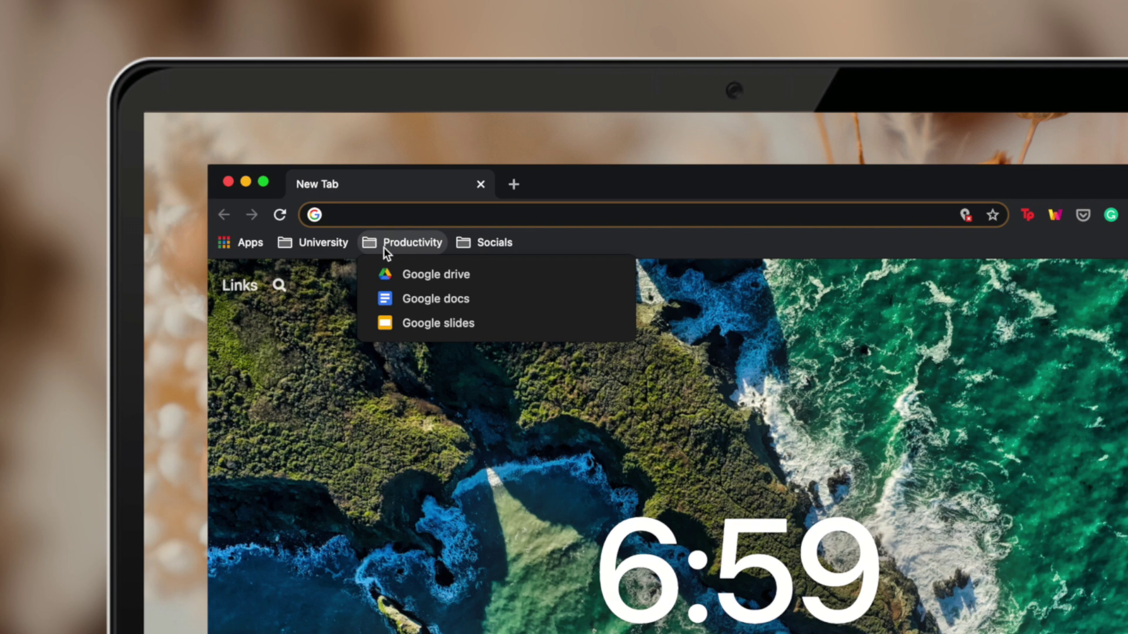
{"action": "mouse_move", "coordinate": [464, 248]}
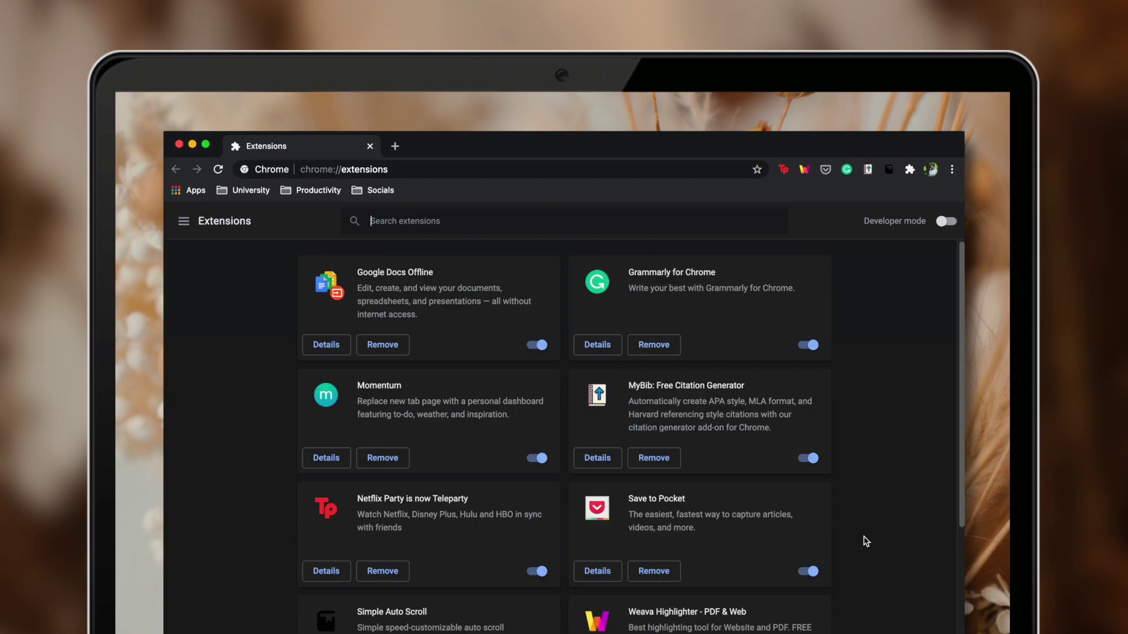
{"action": "scroll", "coordinate": [866, 542], "scroll_direction": "down", "scroll_amount": 2}
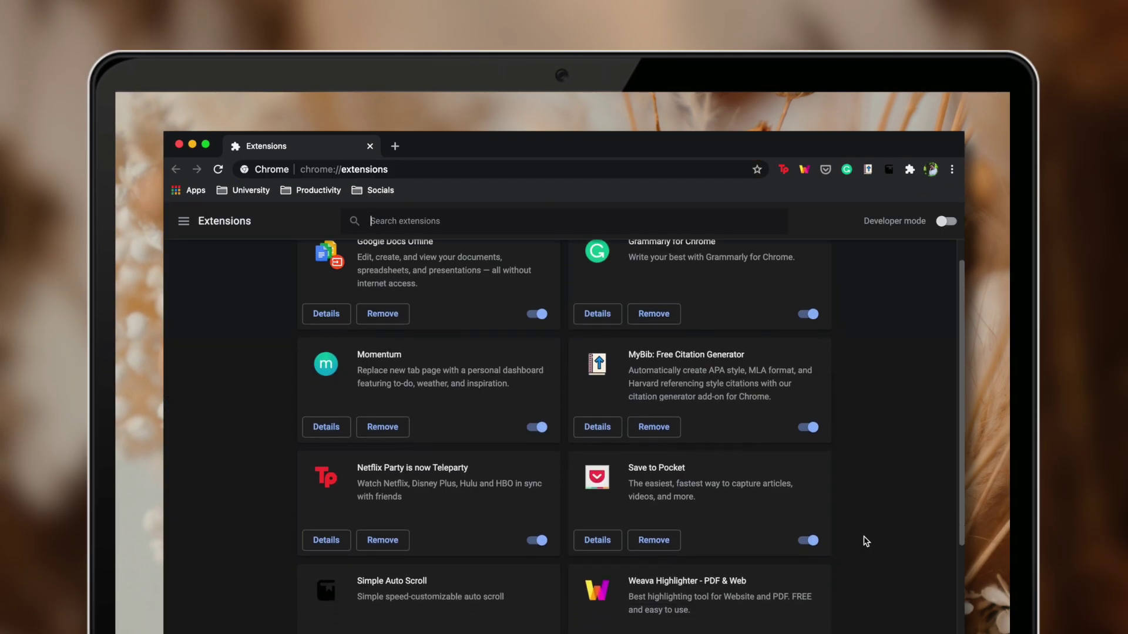
{"action": "scroll", "coordinate": [866, 541], "scroll_direction": "down", "scroll_amount": 3}
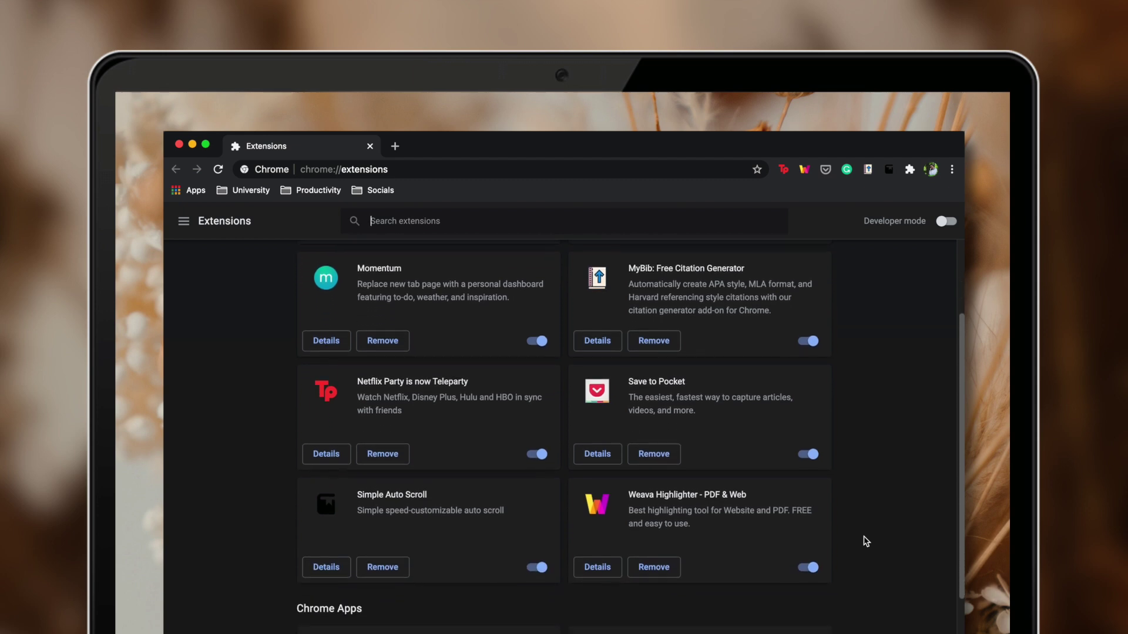
{"action": "scroll", "coordinate": [866, 541], "scroll_direction": "down", "scroll_amount": 3}
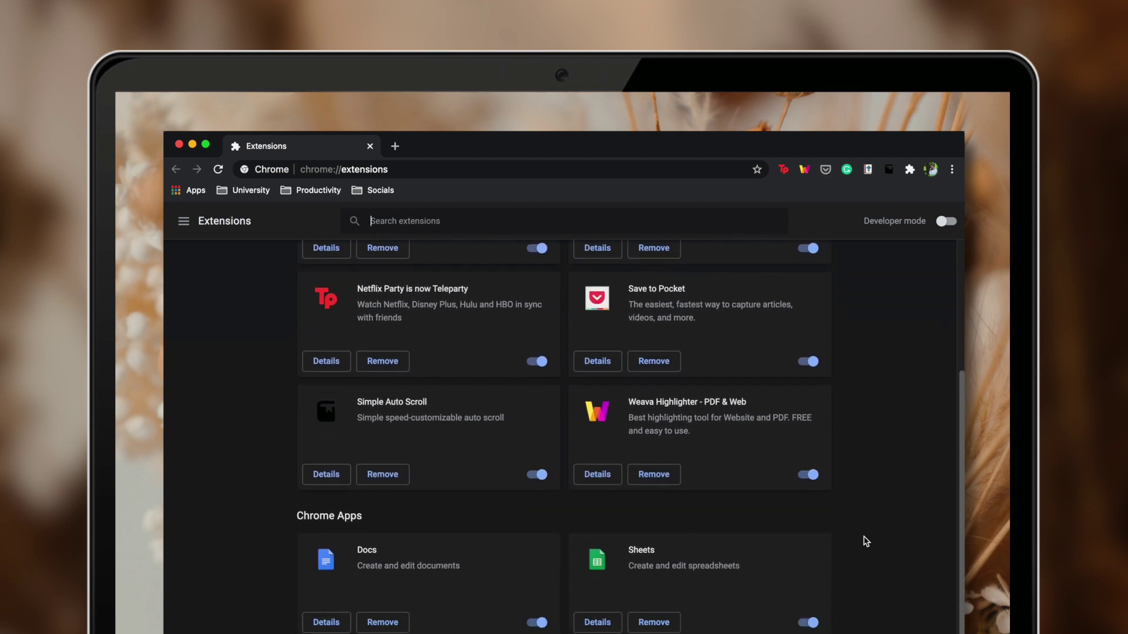
{"action": "scroll", "coordinate": [866, 540], "scroll_direction": "down", "scroll_amount": 1}
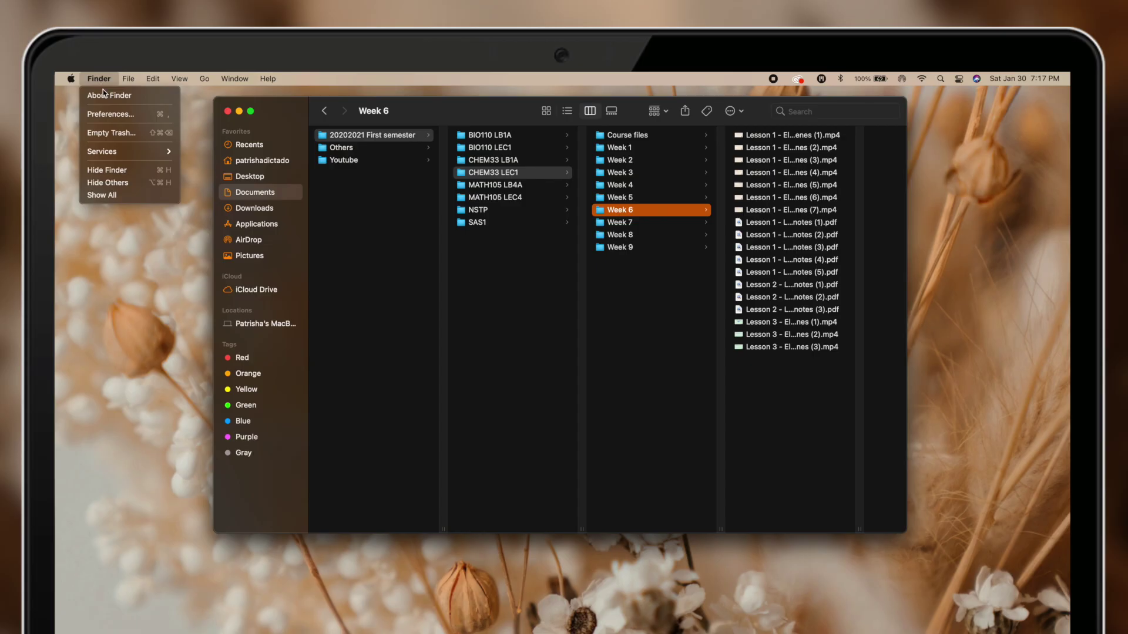
- Uncheck Recents, Pictures, iCloud Drive and the MacBook Pro in the Sidebar preferences
{"action": "left_click", "coordinate": [112, 116]}
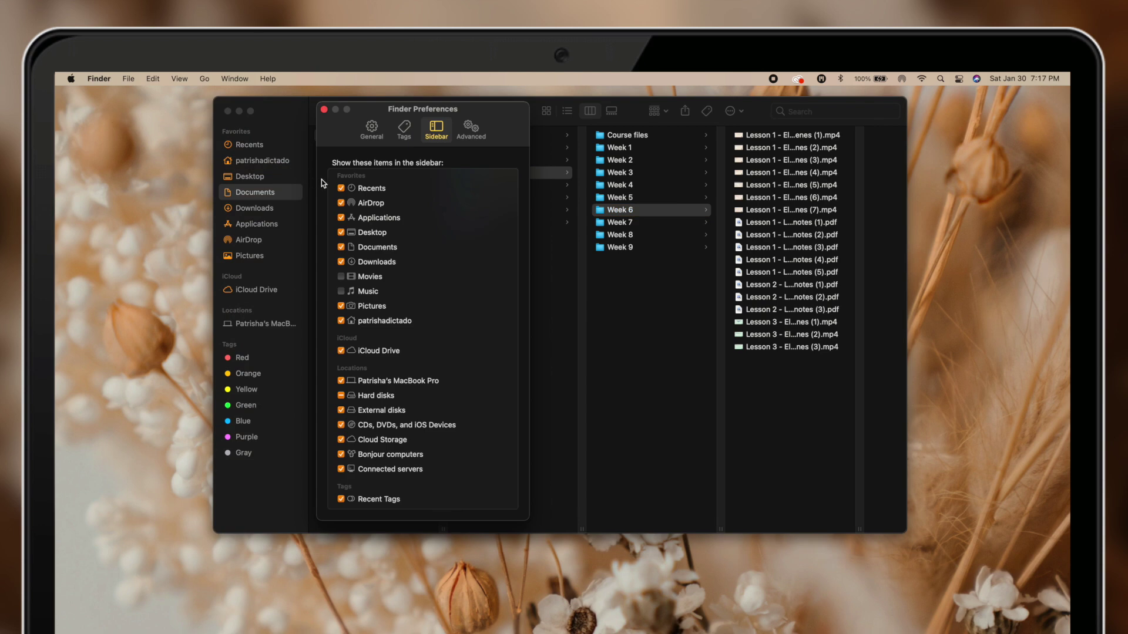
{"action": "left_click", "coordinate": [340, 189]}
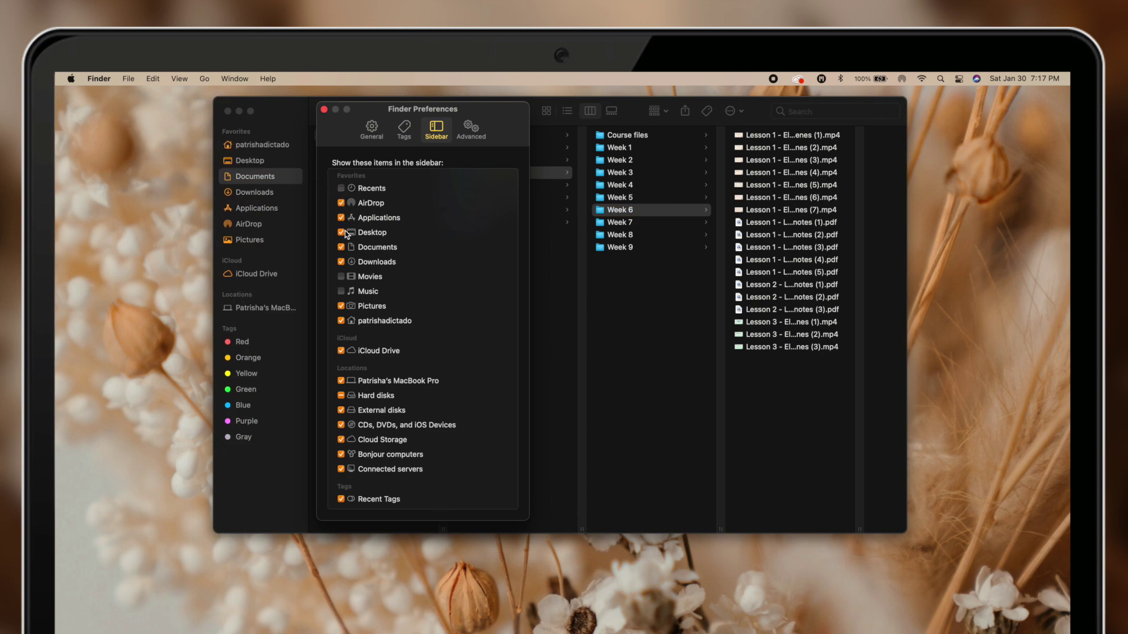
{"action": "left_click", "coordinate": [341, 306]}
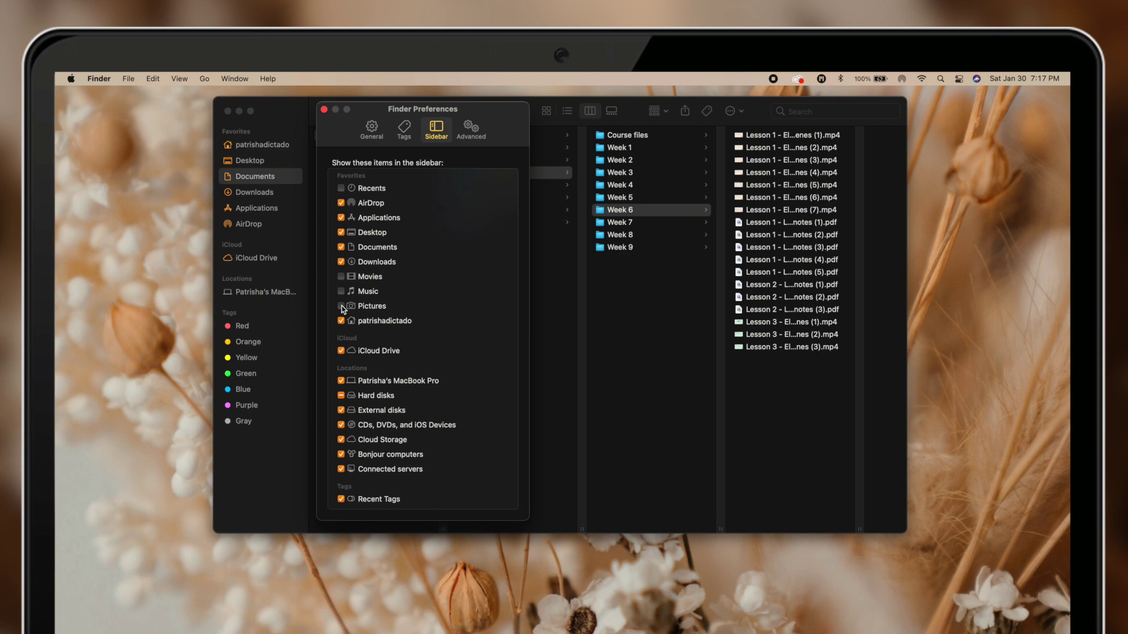
{"action": "left_click", "coordinate": [341, 352]}
{"action": "left_click", "coordinate": [341, 381]}
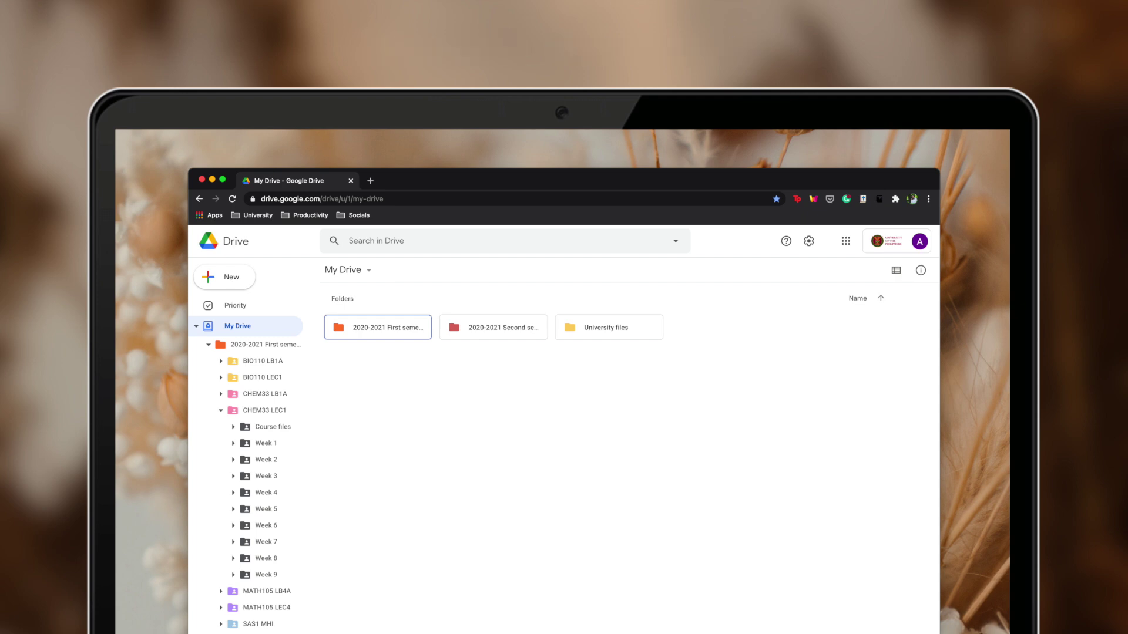
- Open 2020-2021 First semester in My Drive, then its CHEM33 LEC1 folder
{"action": "key", "text": "Return"}
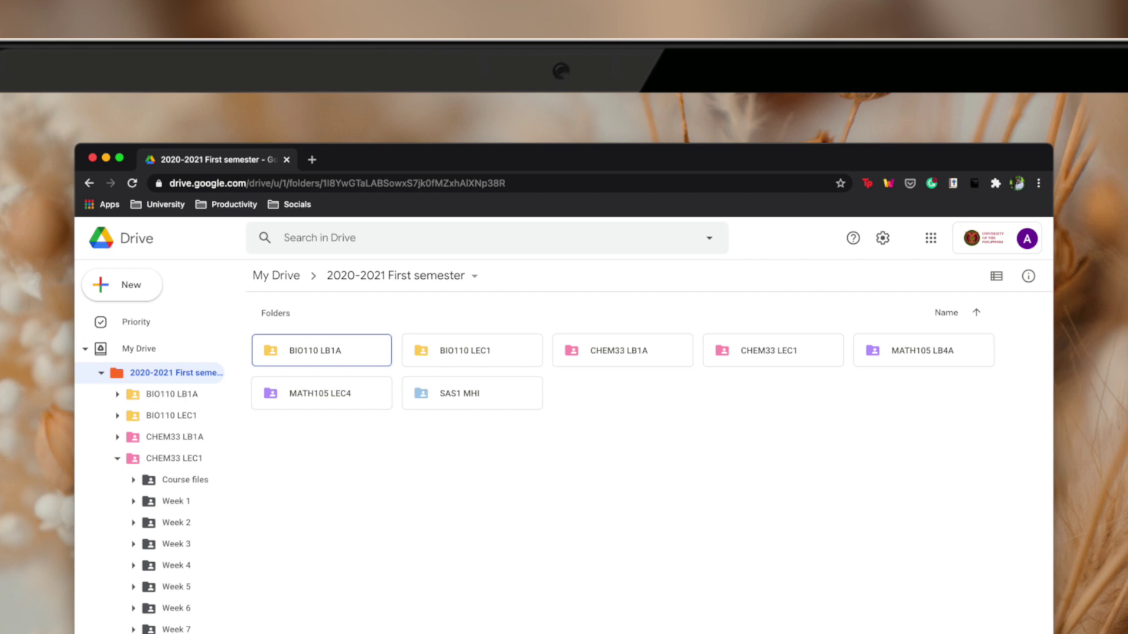
{"action": "left_click", "coordinate": [174, 458]}
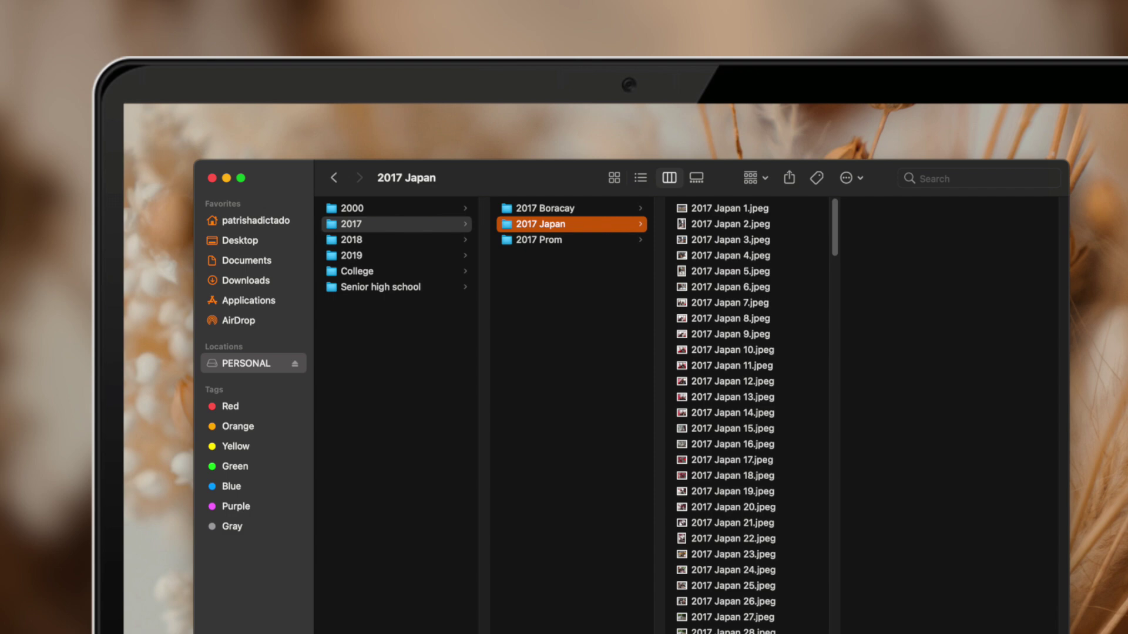
- Show the contents of the Senior high school folder on the PERSONAL drive
{"action": "left_click", "coordinate": [380, 286]}
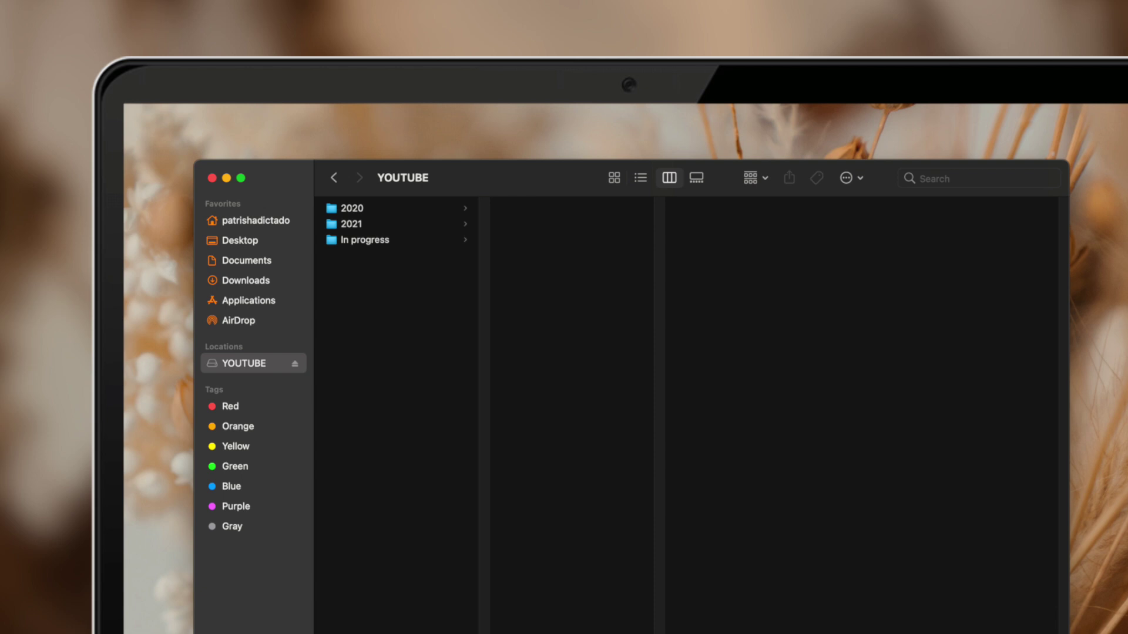
- On the YOUTUBE drive, browse 2021 > 20210103 Reset > Raw videos
{"action": "left_click", "coordinate": [352, 224]}
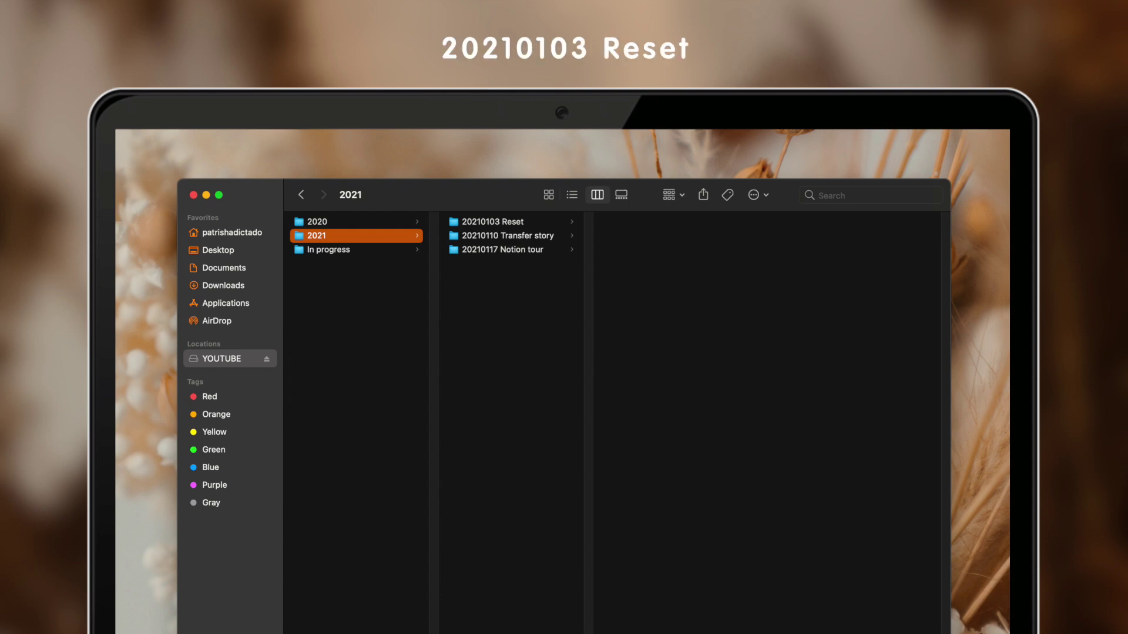
{"action": "key", "text": "Right"}
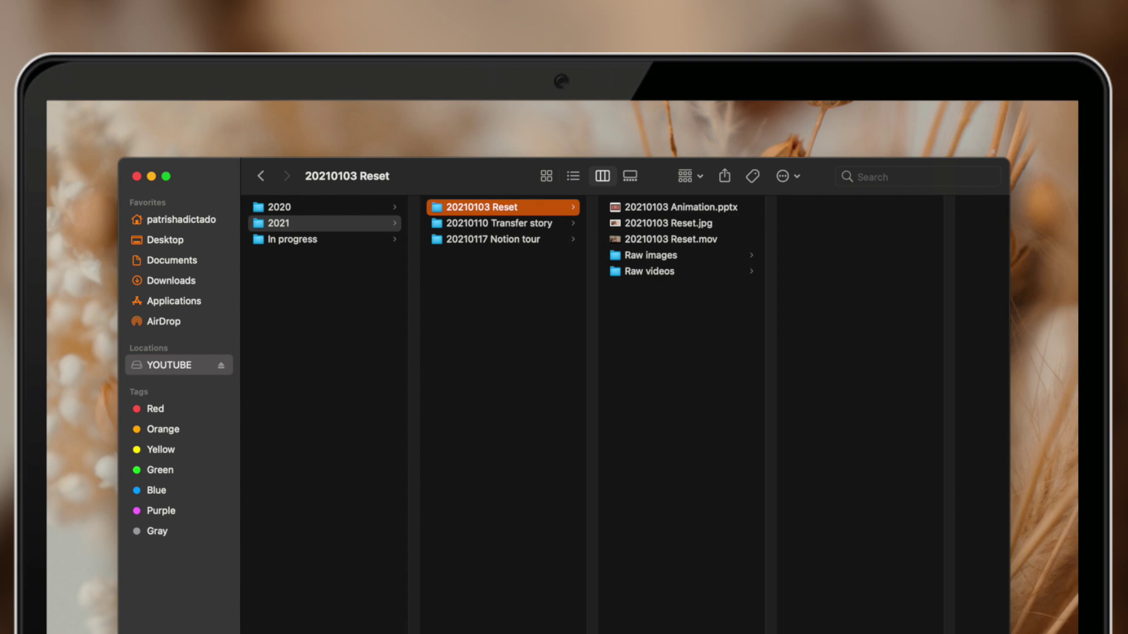
{"action": "left_click", "coordinate": [649, 271]}
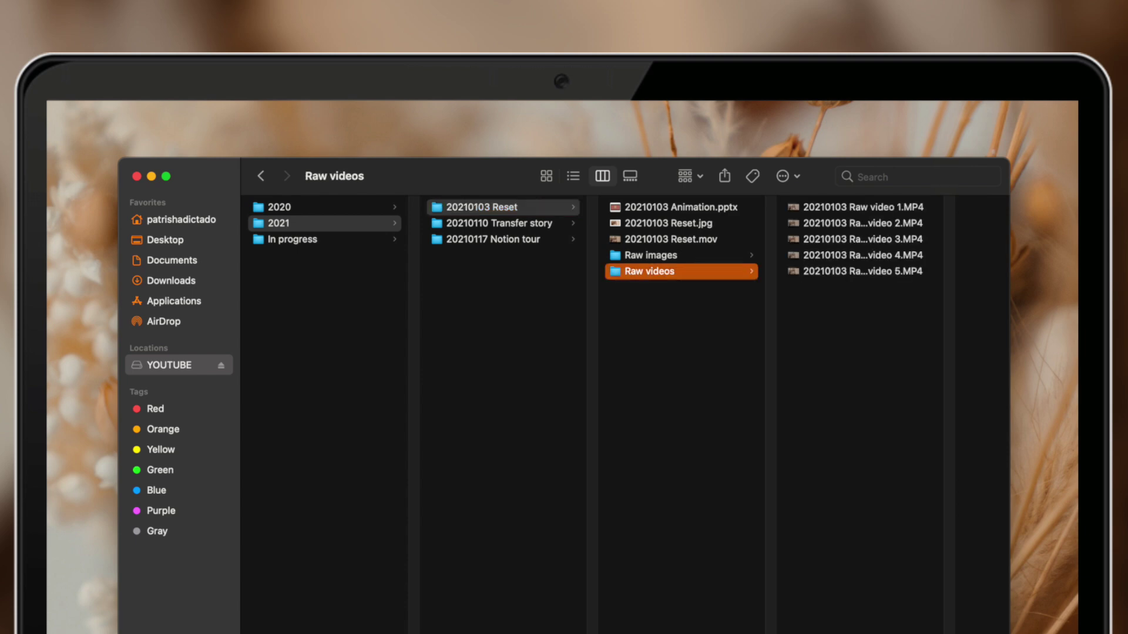